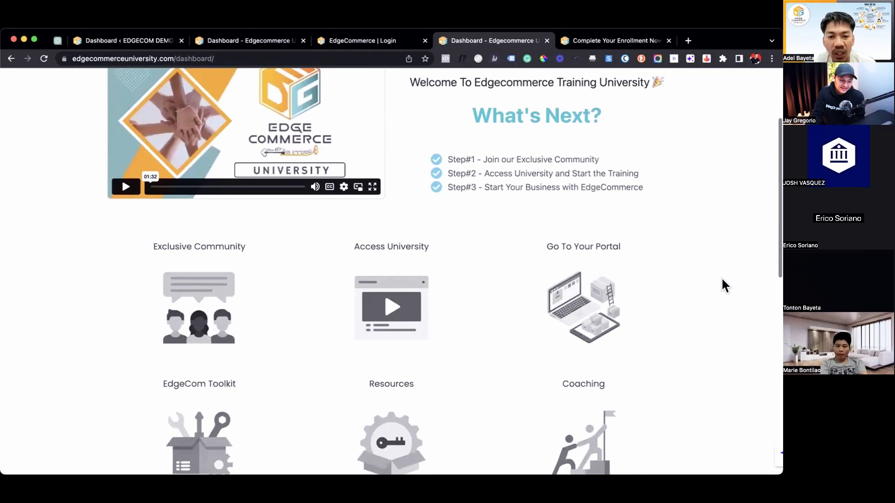
scroll(725, 285, down, 5)
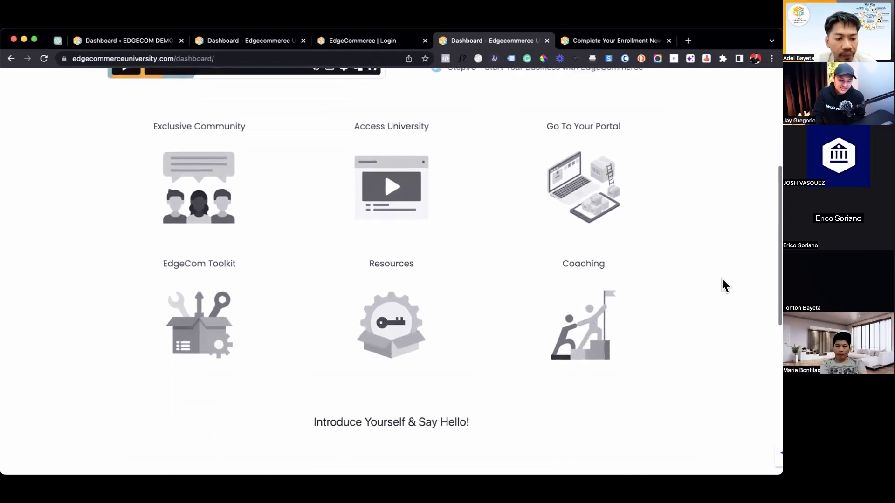
scroll(724, 285, down, 6)
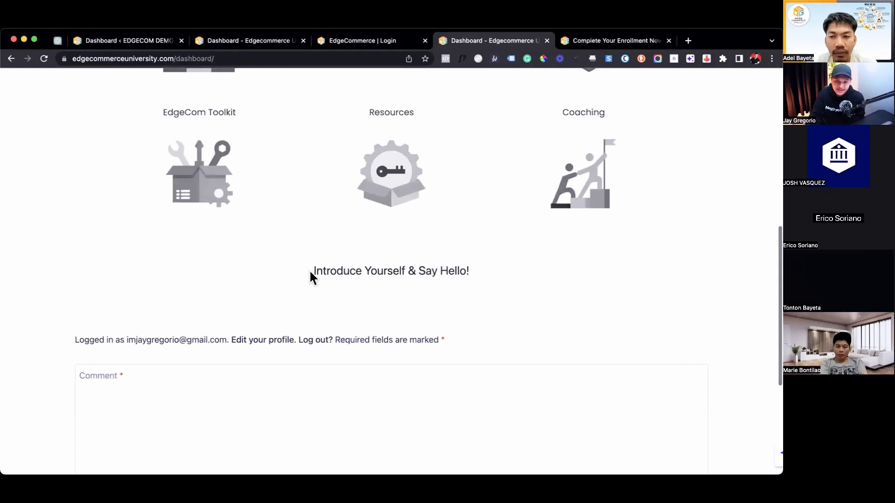
scroll(569, 313, up, 10)
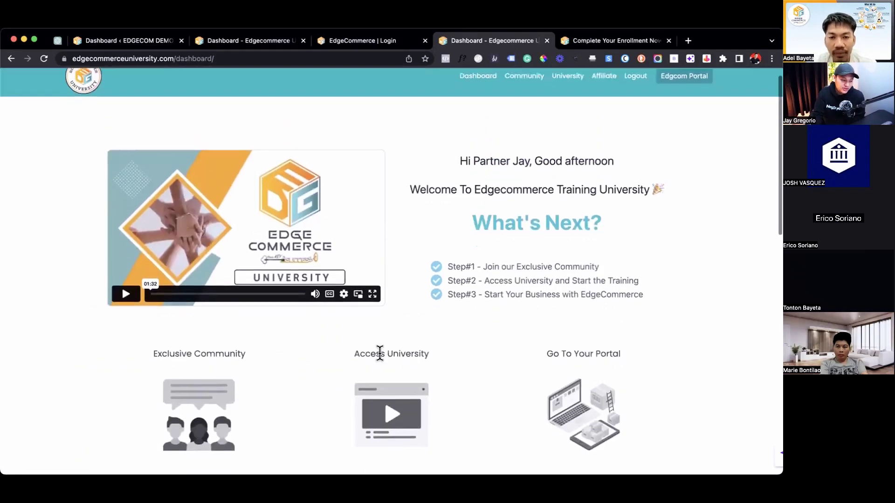
scroll(380, 352, down, 1)
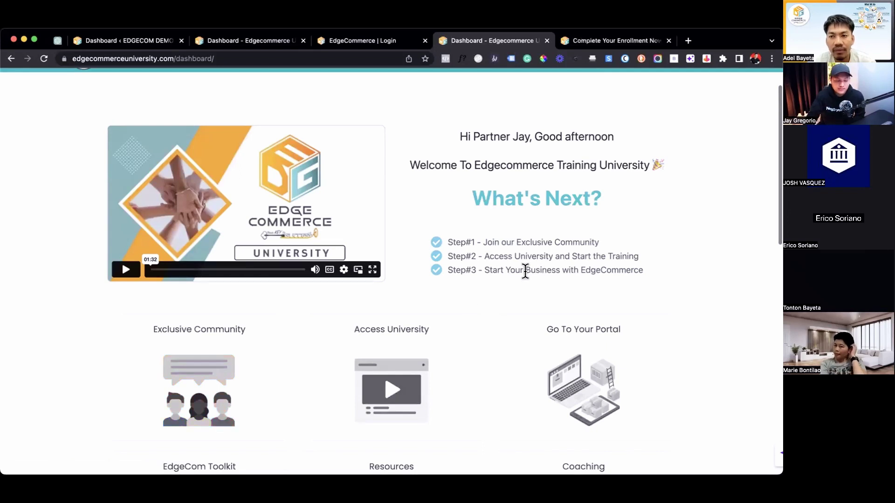
scroll(526, 269, up, 2)
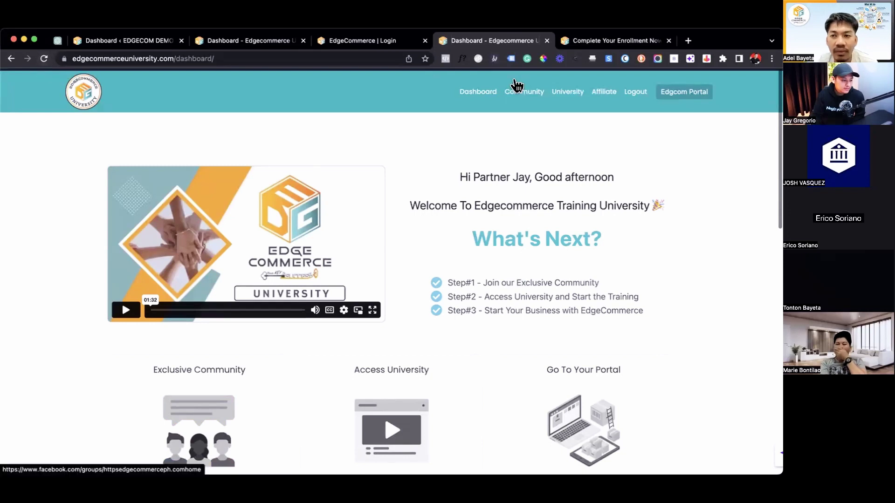
Switch to the 'Complete Your Enrollment Now' tab showing the ₱4,999.00 Lifetime Membership checkout.
click(580, 41)
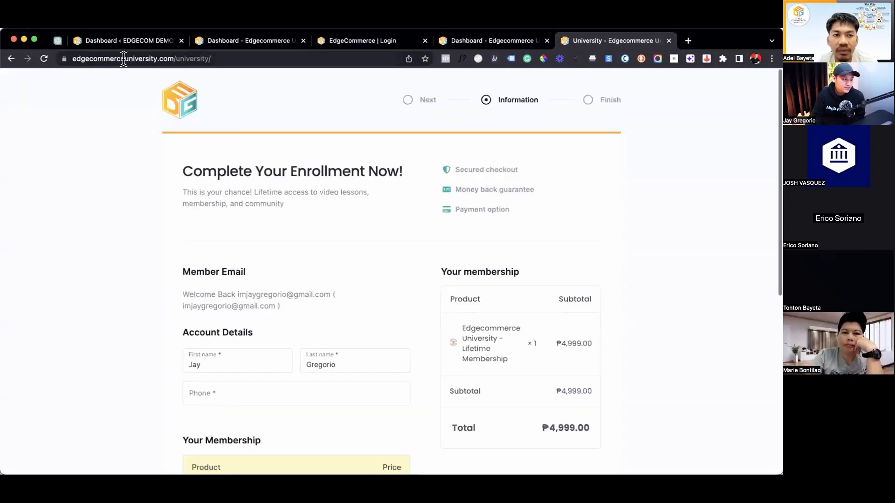
click(242, 58)
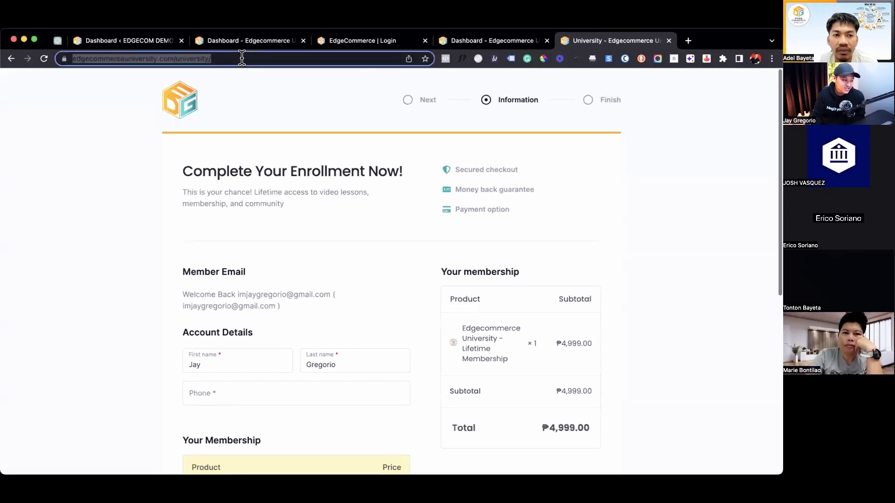
key(BackSpace)
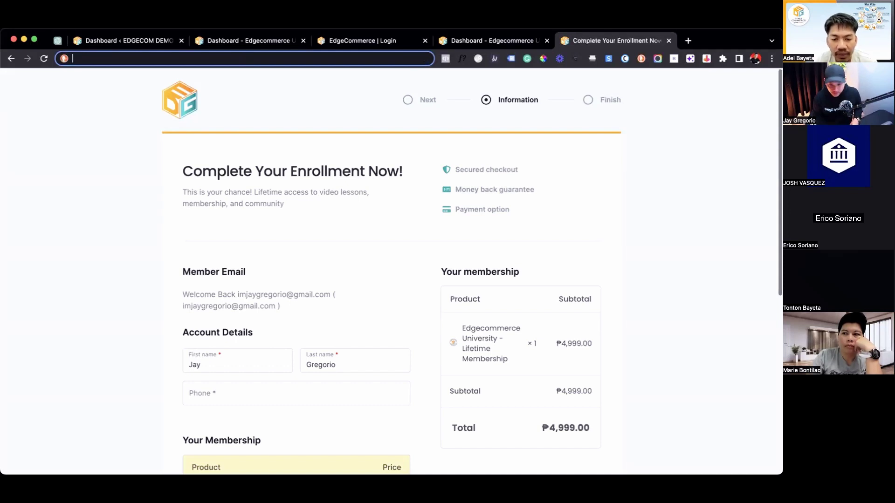
click(631, 247)
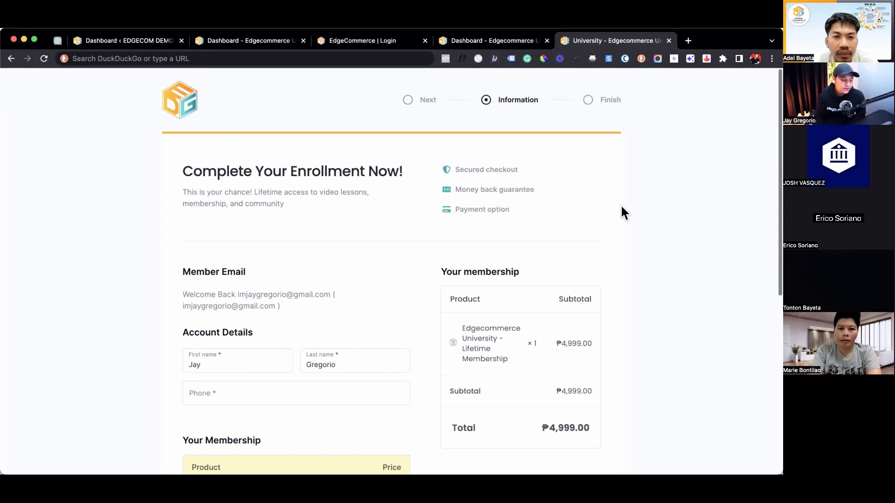
Scroll down to the checkout's Phone field and enter the member's phone number.
scroll(625, 214, down, 2)
scroll(624, 214, down, 1)
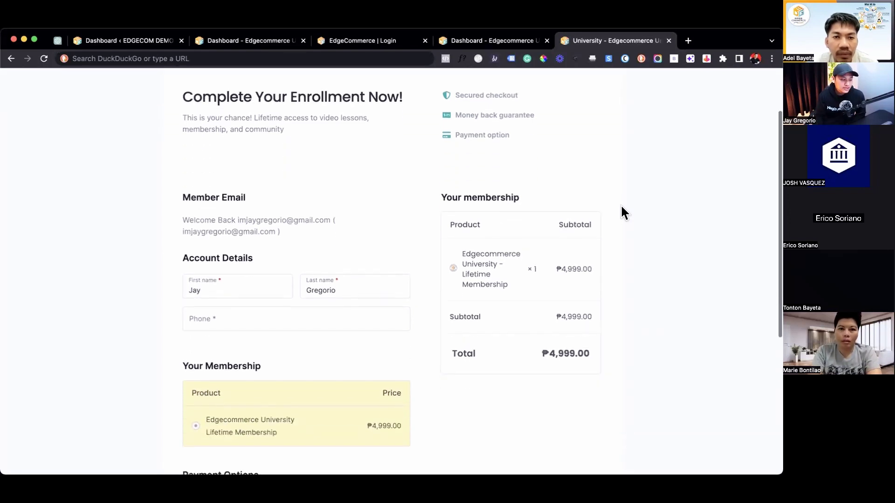
scroll(199, 231, down, 1)
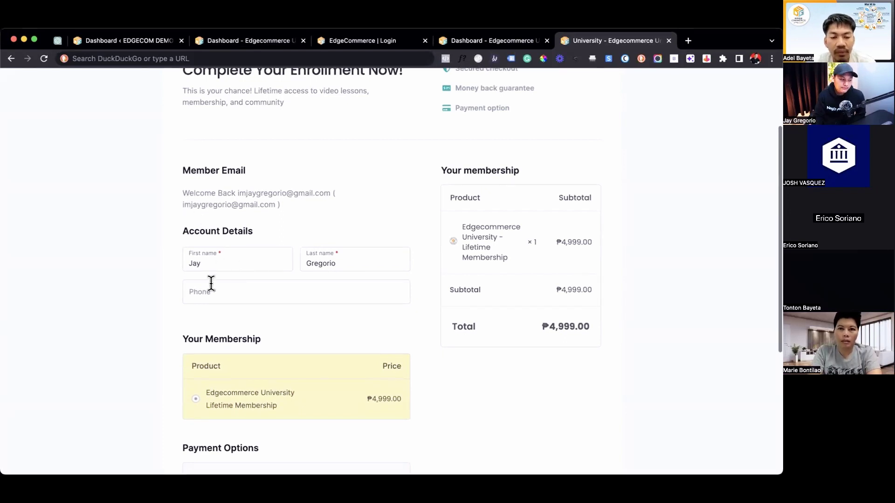
scroll(190, 293, down, 1)
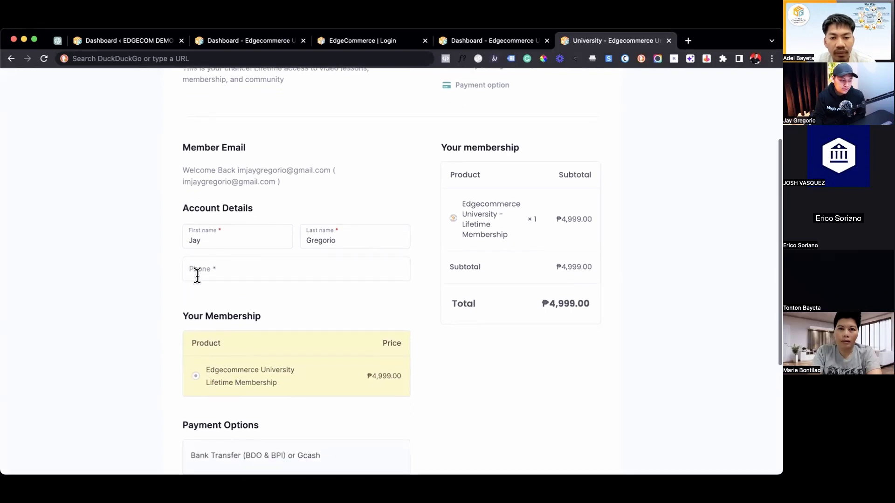
click(199, 269)
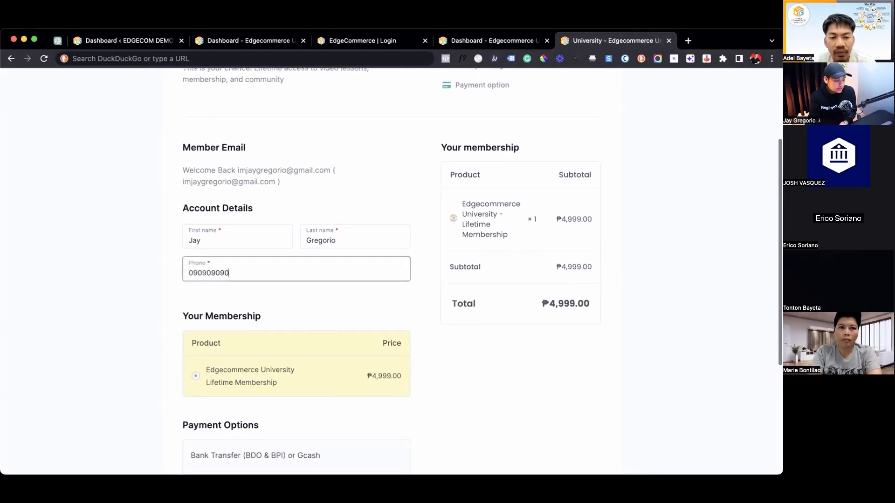
click(328, 311)
Review the form's payment options, Bank Transfer (BDO & BPI) or Gcash, and the ₱4,999.00 total.
scroll(326, 309, down, 5)
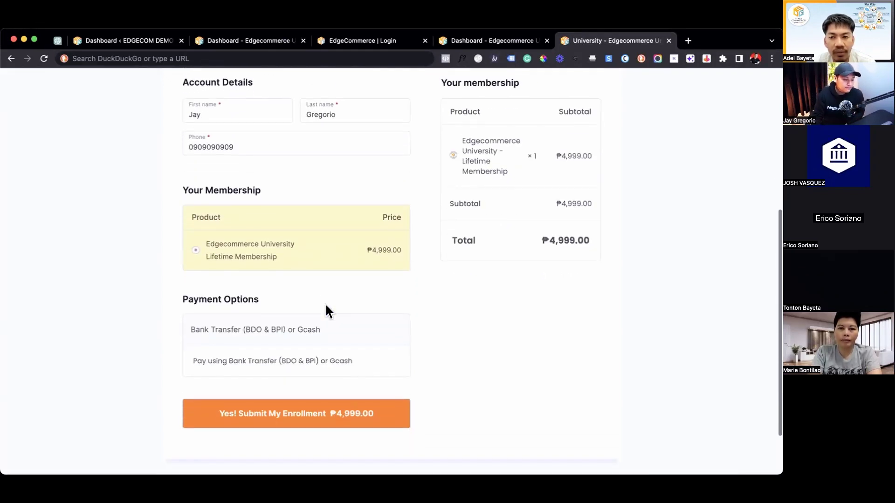
scroll(326, 308, up, 11)
scroll(326, 307, down, 12)
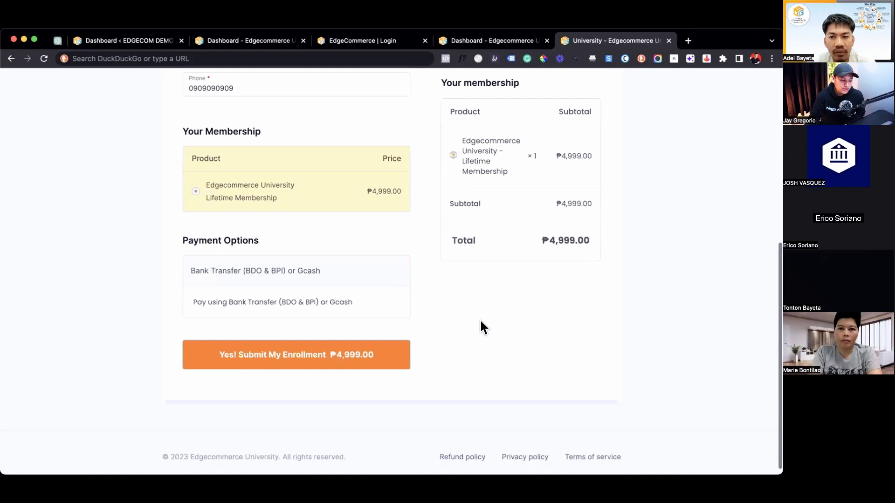
scroll(481, 322, up, 8)
scroll(482, 317, down, 1)
scroll(482, 318, down, 7)
scroll(483, 318, up, 6)
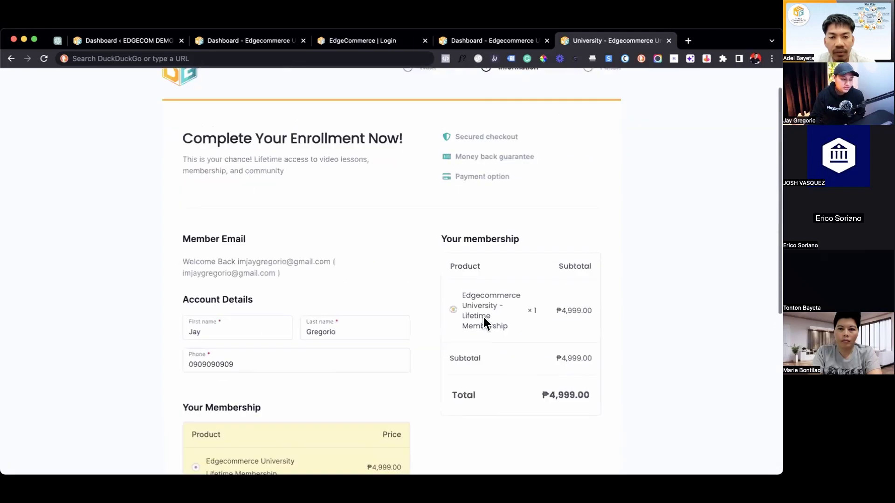
scroll(482, 315, up, 1)
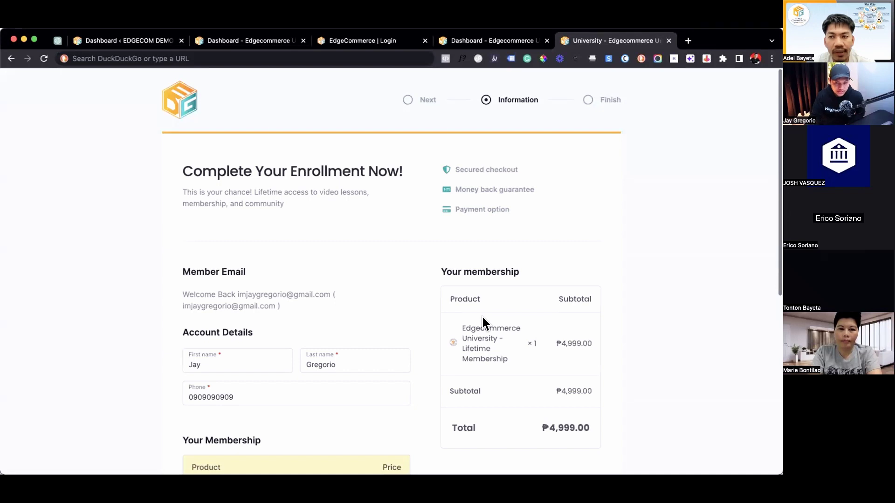
scroll(610, 346, down, 5)
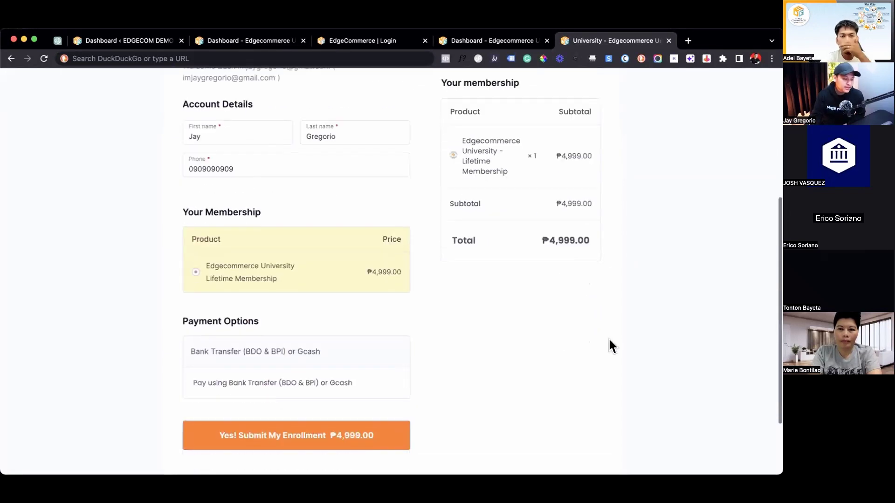
scroll(485, 259, down, 2)
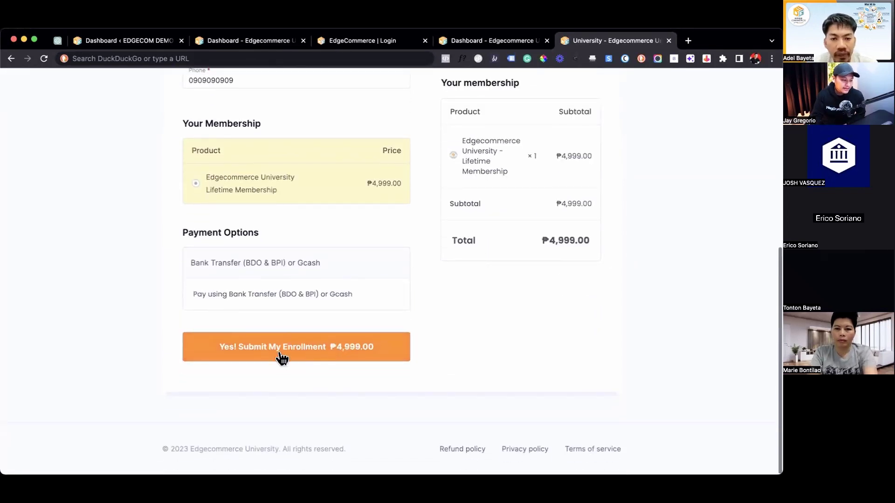
scroll(474, 341, up, 7)
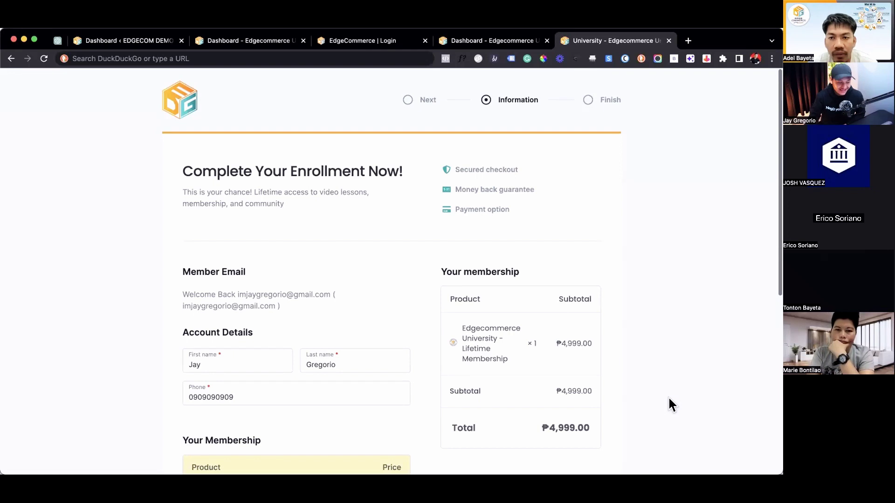
scroll(615, 279, down, 2)
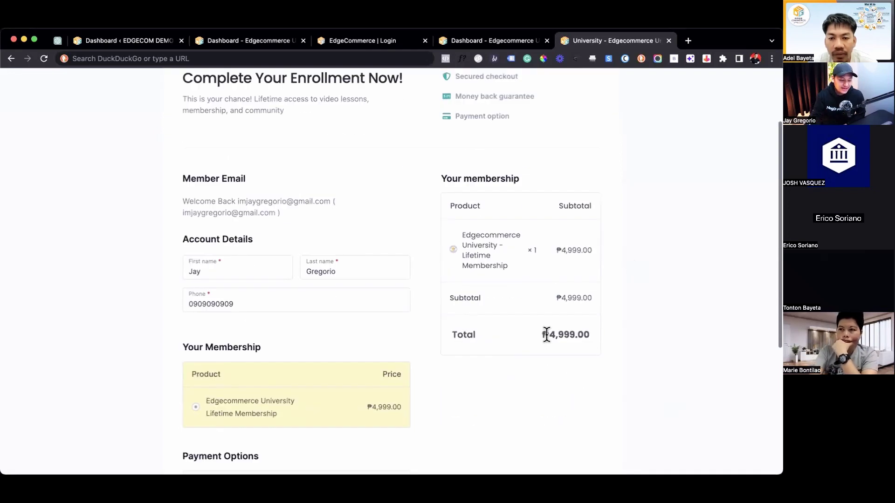
scroll(546, 334, up, 1)
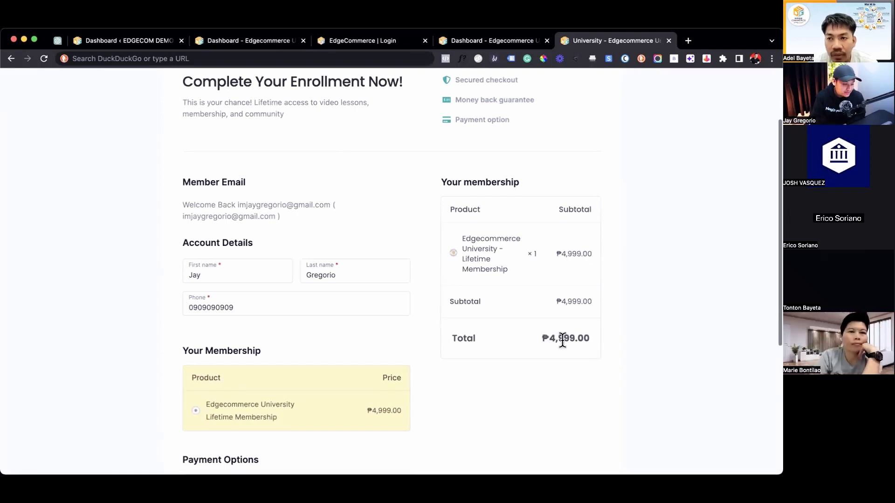
scroll(562, 340, up, 5)
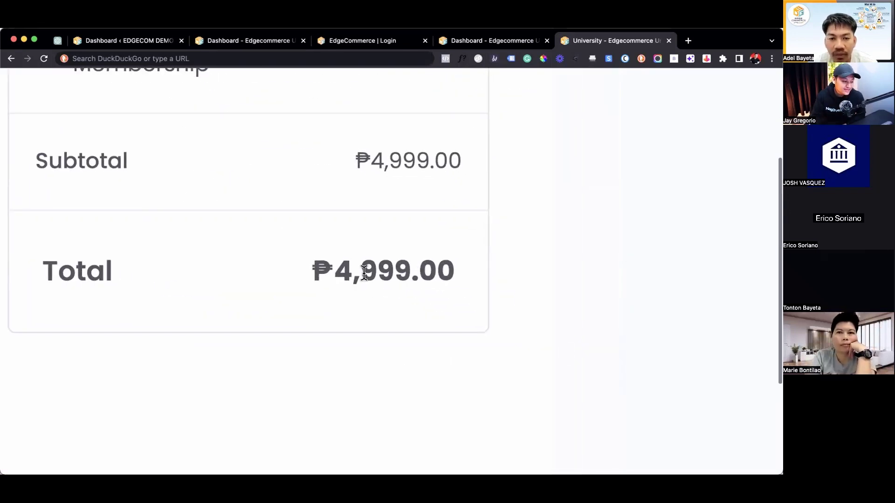
scroll(364, 273, down, 5)
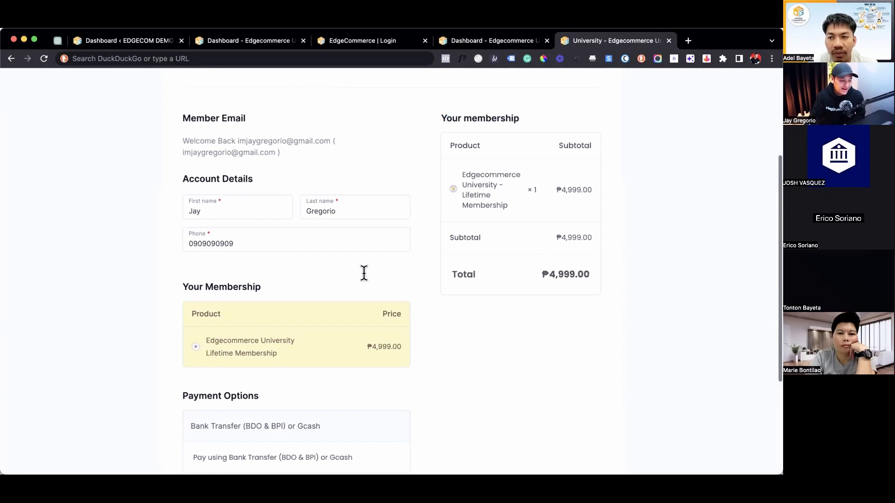
scroll(602, 361, down, 3)
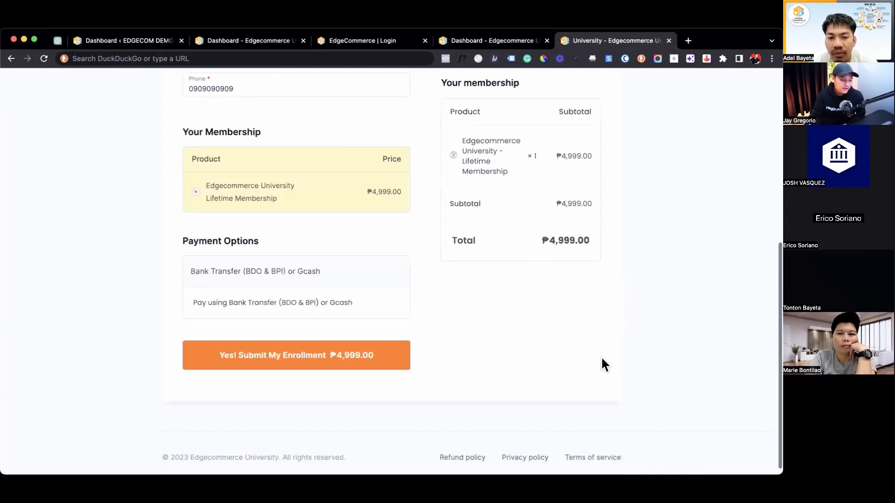
Submit the ₱4,999.00 enrollment and scroll up to read the unable-to-process-order error.
click(260, 366)
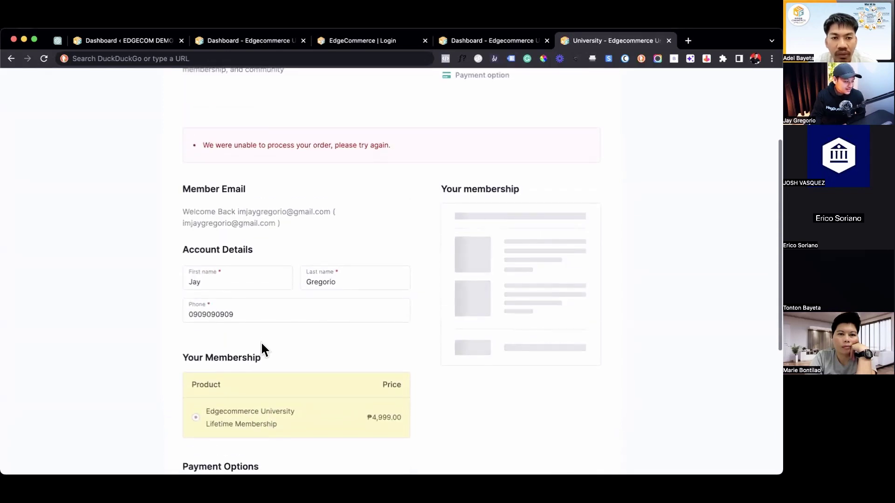
scroll(260, 343, up, 3)
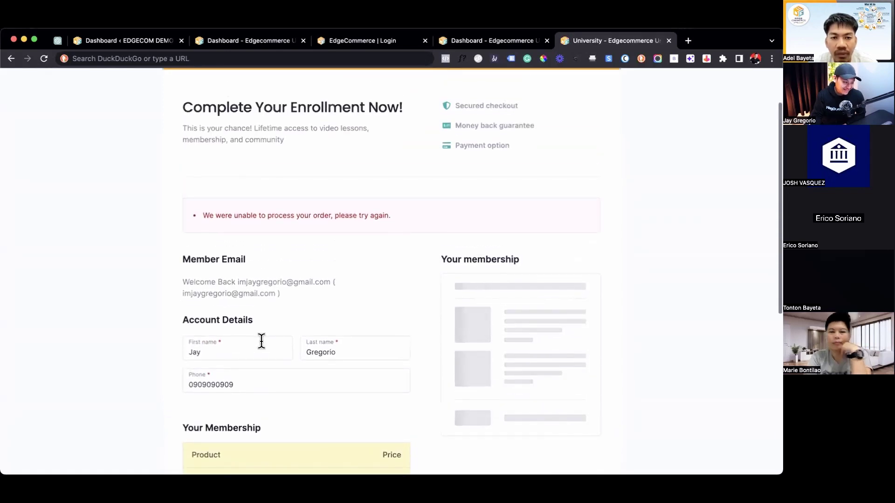
scroll(262, 341, up, 1)
scroll(264, 341, up, 2)
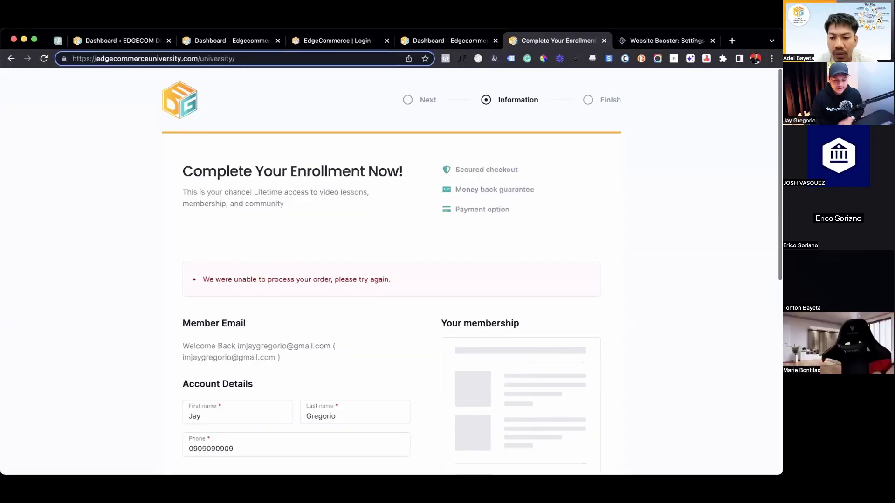
scroll(760, 200, down, 5)
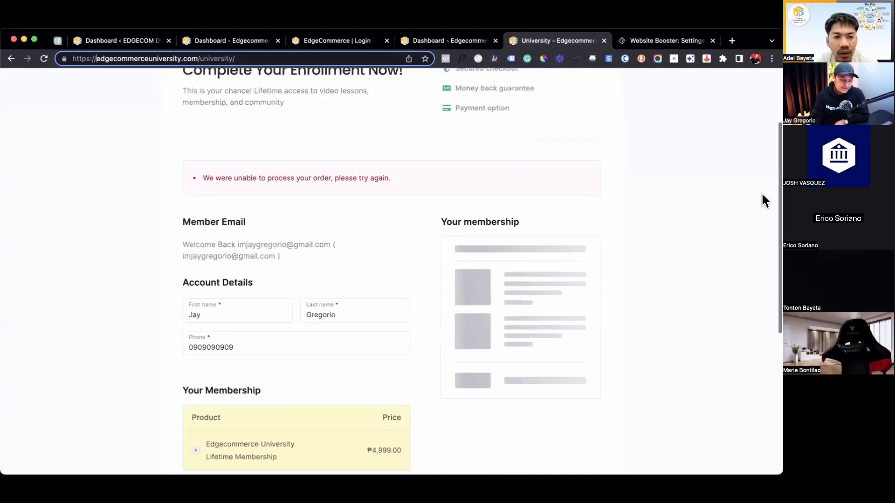
scroll(266, 191, down, 1)
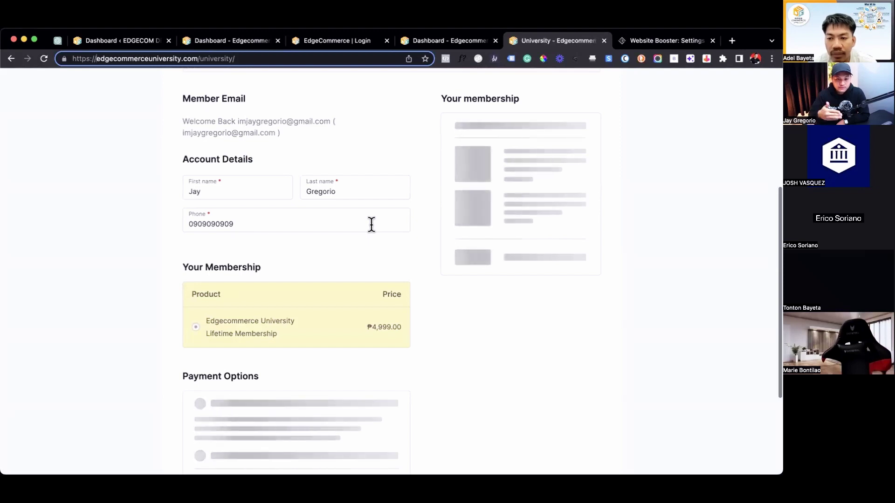
scroll(372, 224, down, 1)
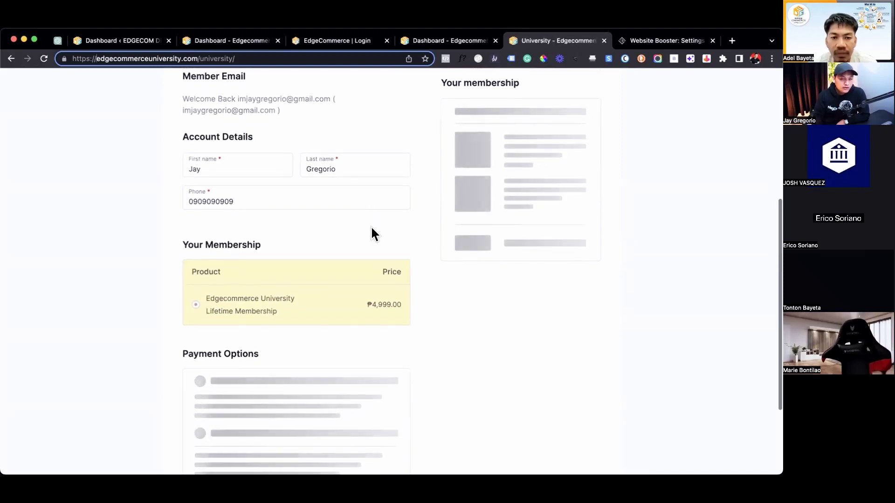